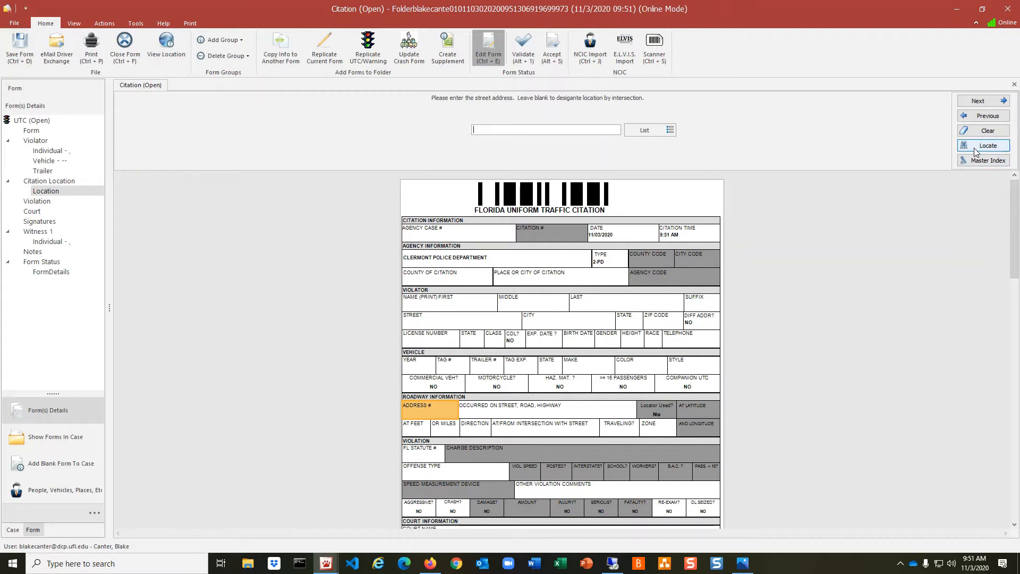
Open the citation's map locator and place a new saved intersection location at E Highway 50 and N Hancock Rd.
{"action": "left_click", "coordinate": [974, 147]}
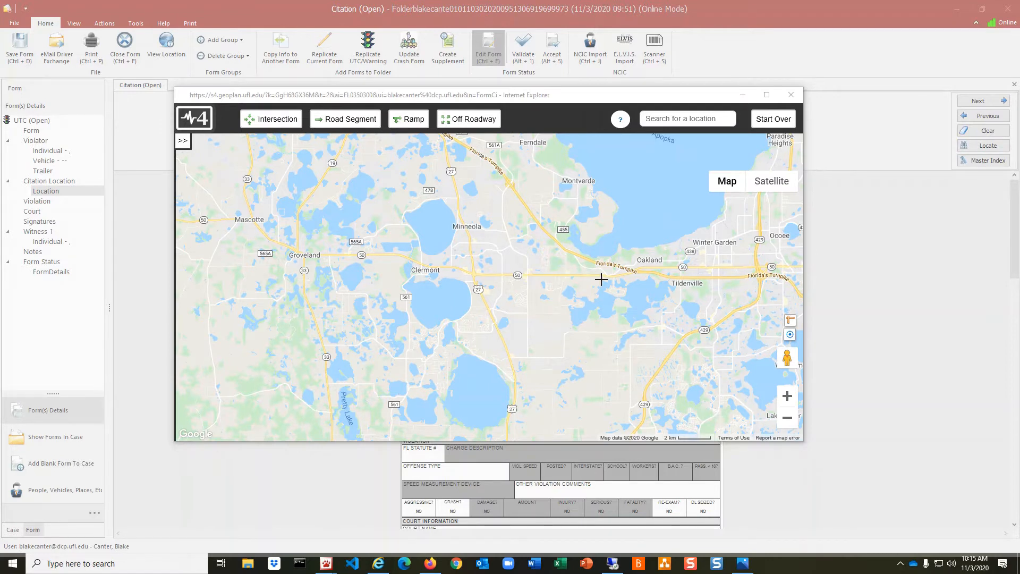
{"action": "left_click", "coordinate": [183, 141]}
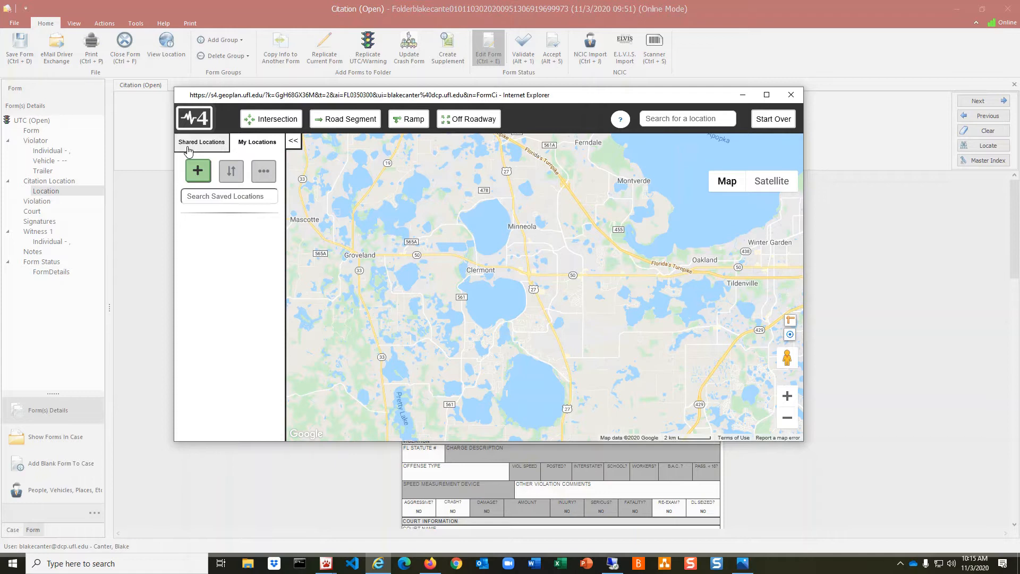
{"action": "left_click", "coordinate": [197, 170]}
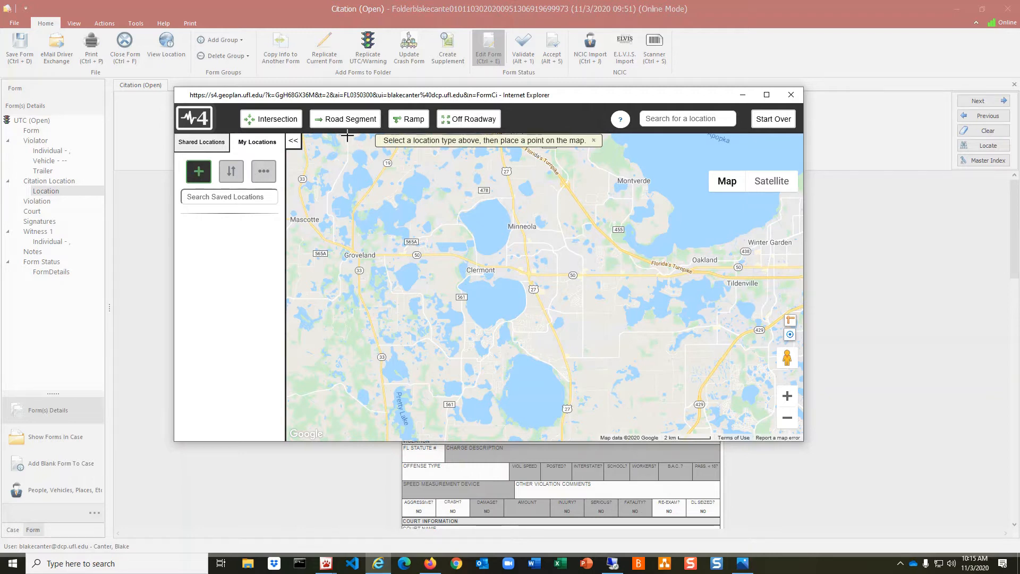
{"action": "left_click", "coordinate": [264, 125]}
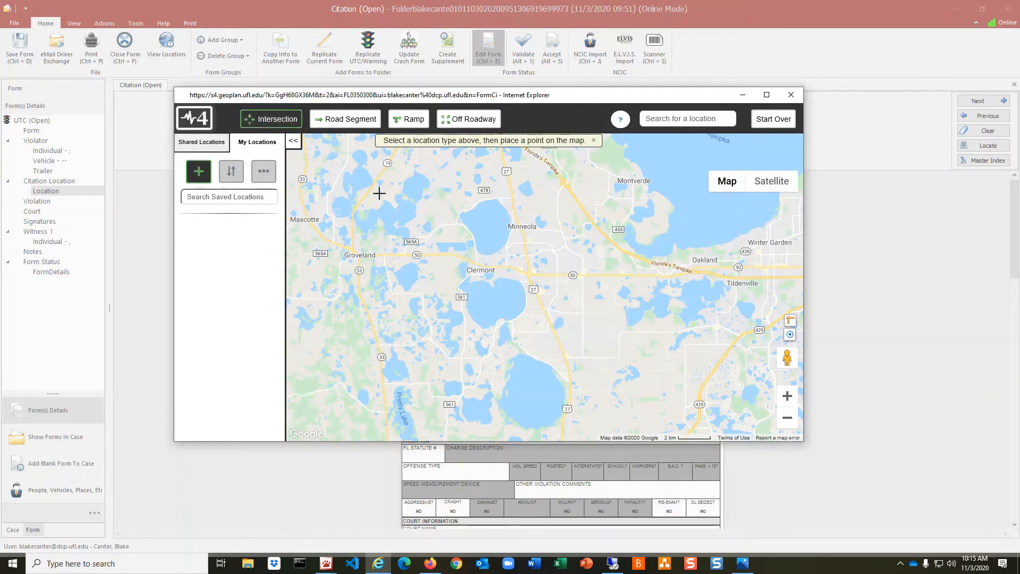
{"action": "left_click", "coordinate": [584, 274]}
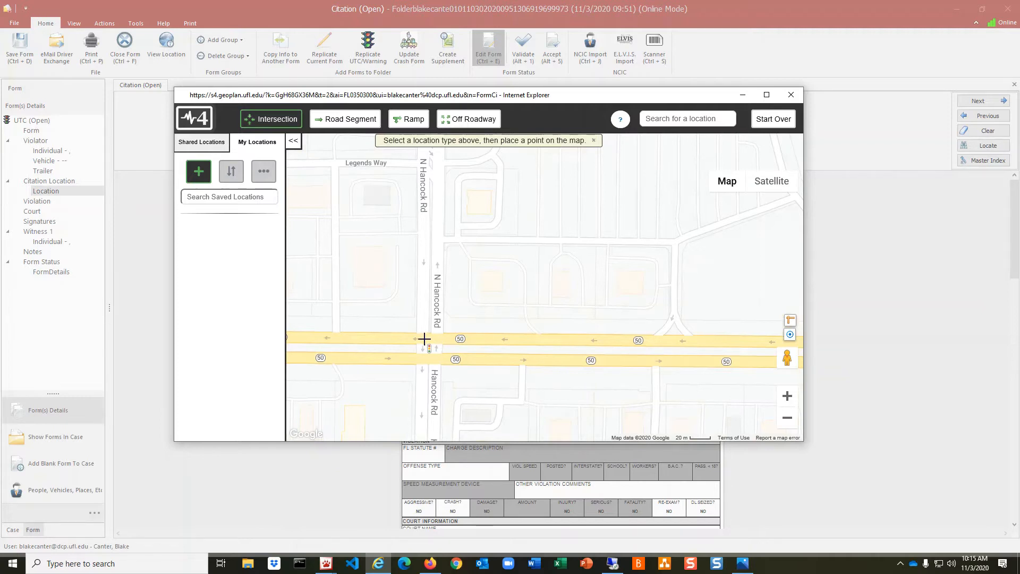
{"action": "left_click", "coordinate": [438, 338]}
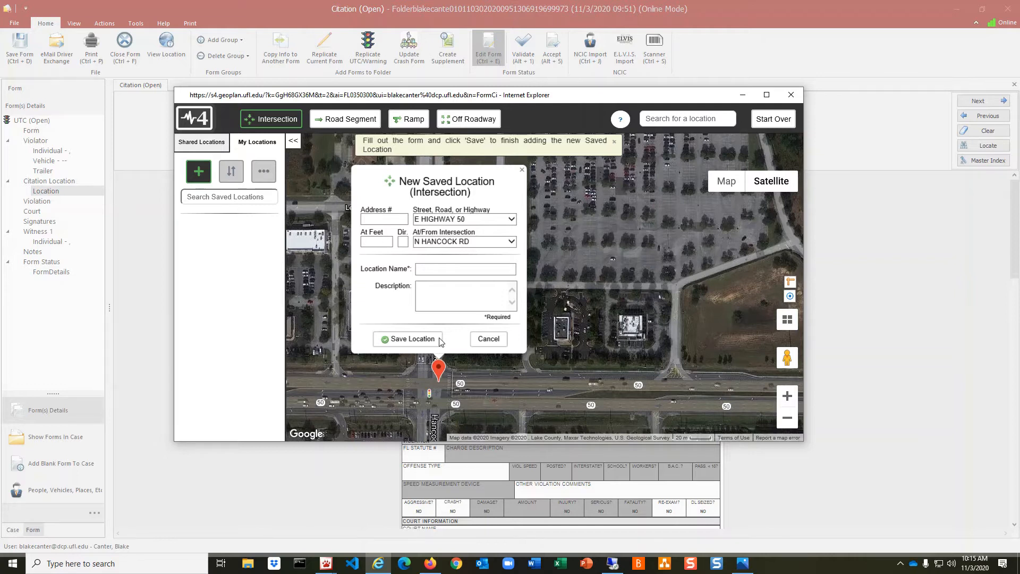
Name the new intersection location Demo1 and save it.
{"action": "left_click", "coordinate": [443, 271]}
{"action": "type", "text": "Demo1"}
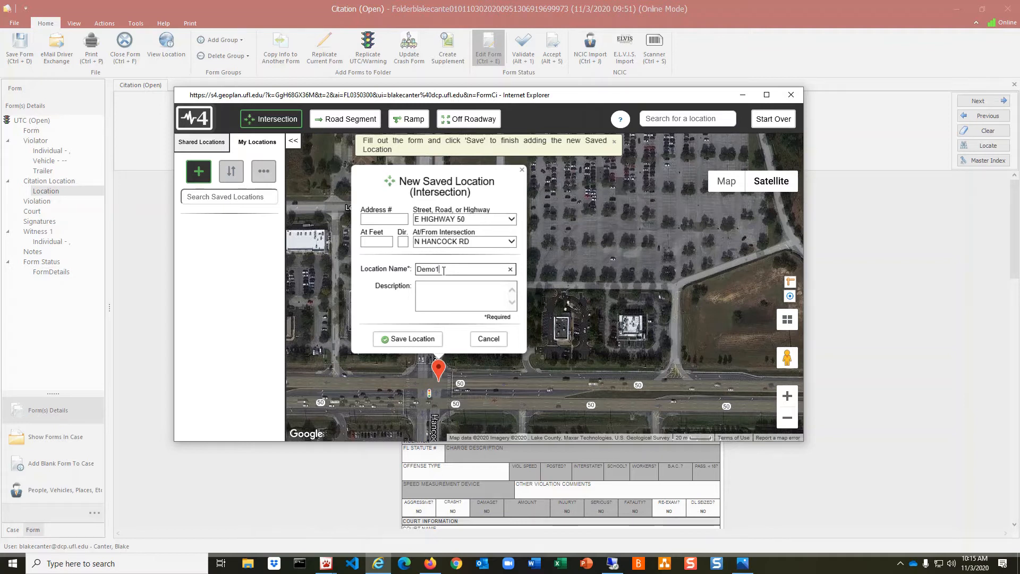
{"action": "left_click", "coordinate": [413, 339]}
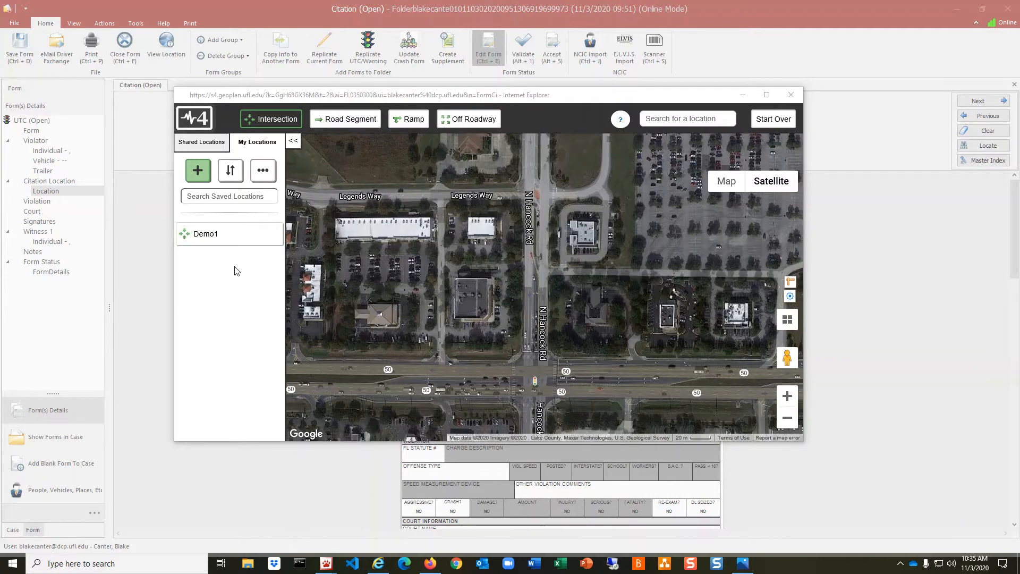
Add a new saved road segment location on SW 2nd Ave just east of Union Rd, searching for University of Florida to find the area.
{"action": "left_click", "coordinate": [194, 177]}
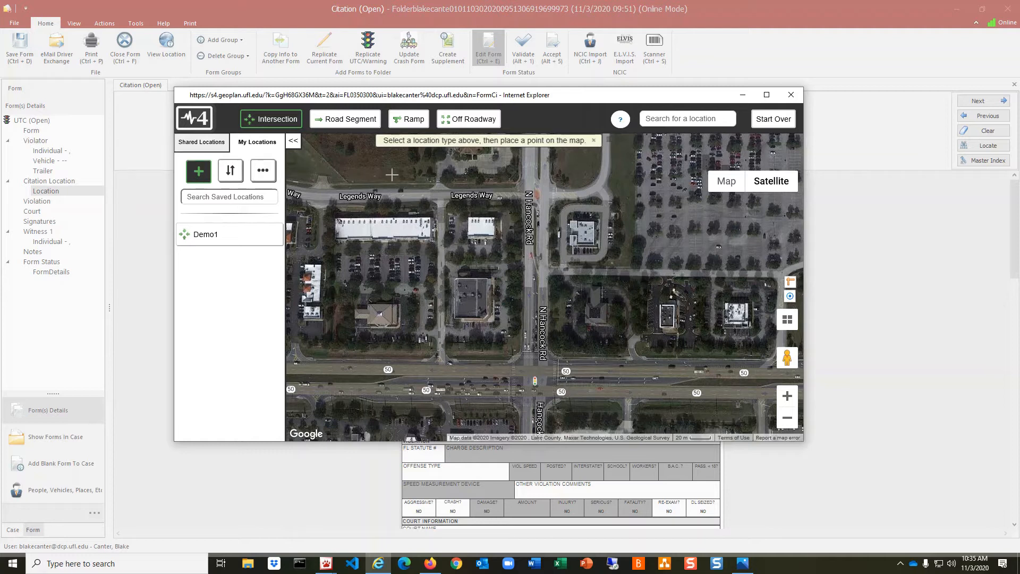
{"action": "left_click", "coordinate": [349, 122]}
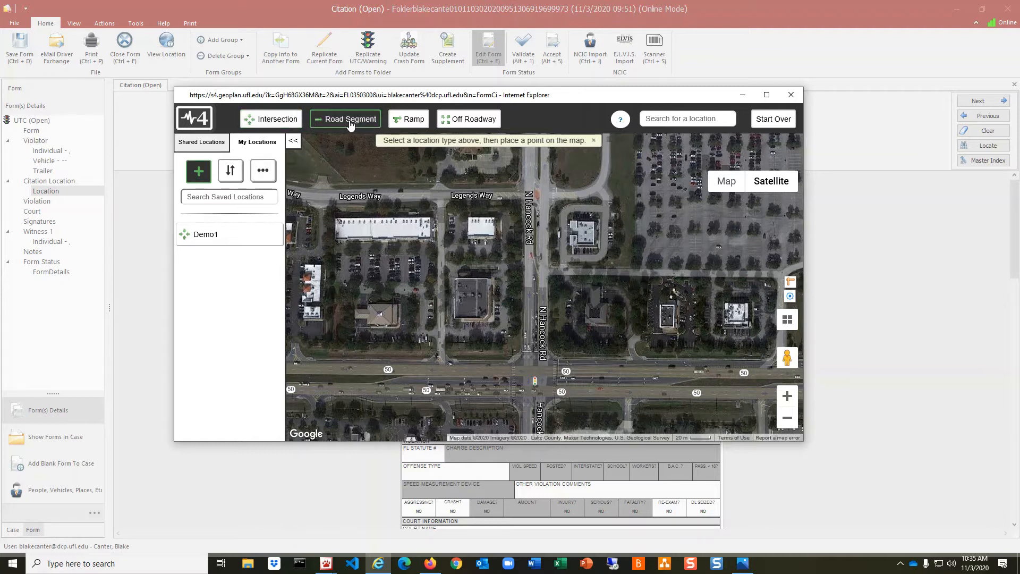
{"action": "left_click", "coordinate": [696, 119]}
{"action": "type", "text": "Uni"}
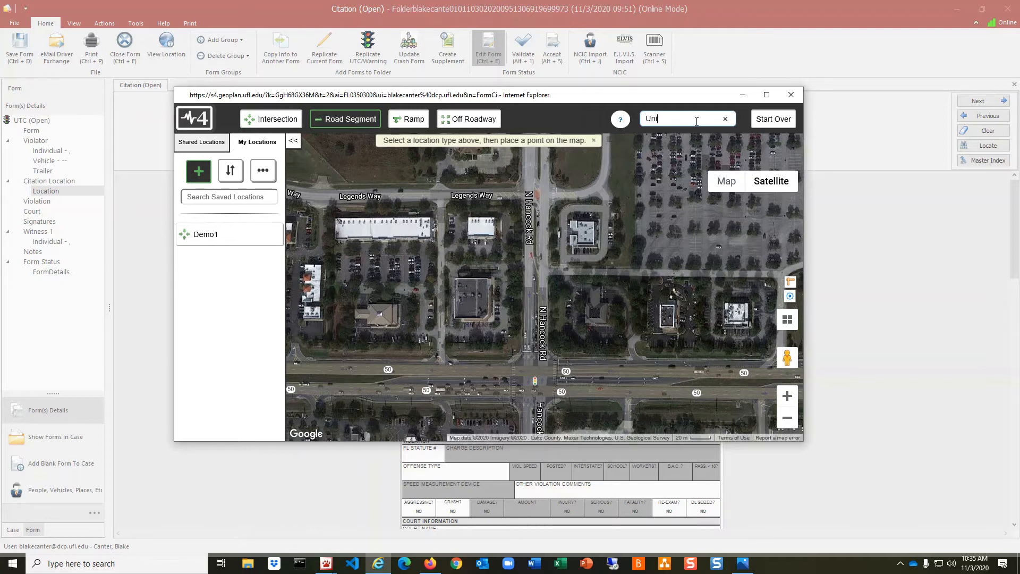
{"action": "type", "text": "versity of Florida"}
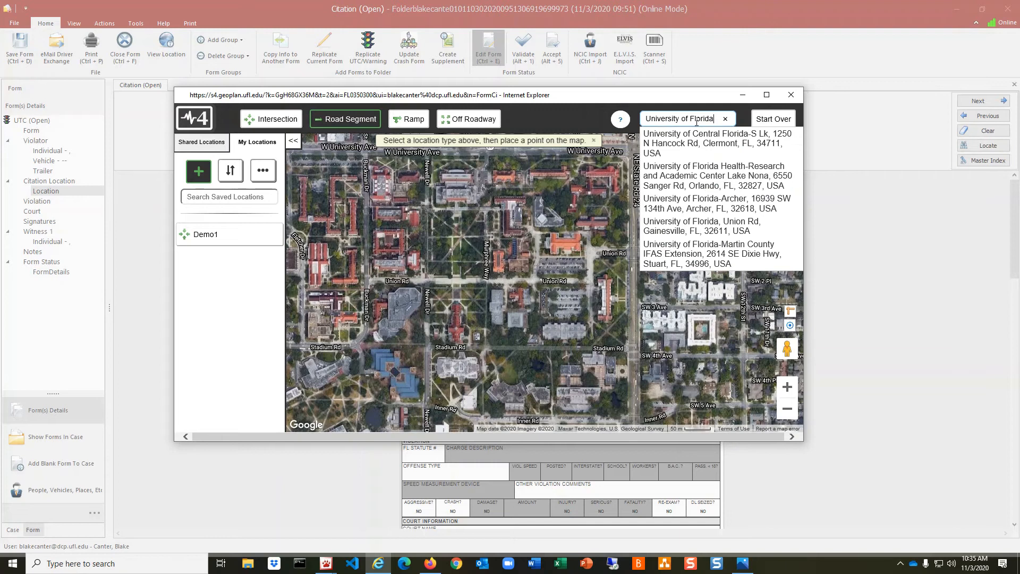
{"action": "left_click", "coordinate": [662, 175]}
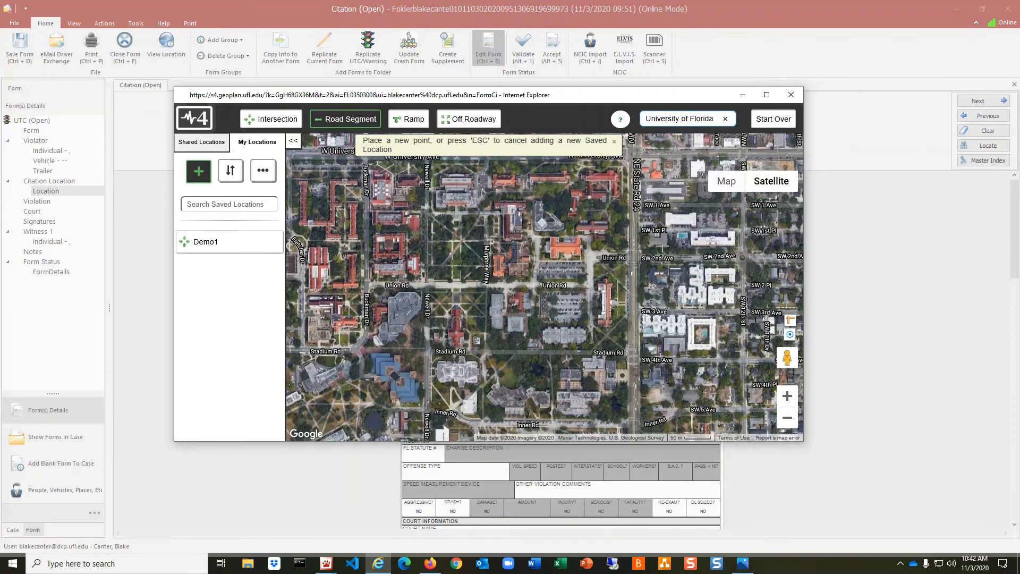
{"action": "left_click", "coordinate": [661, 255]}
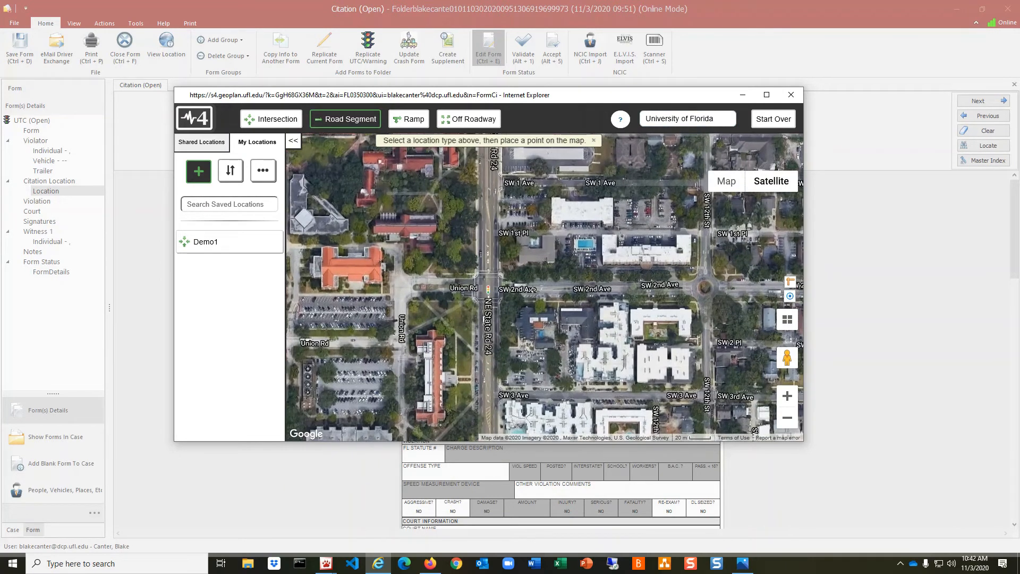
{"action": "left_click", "coordinate": [541, 290]}
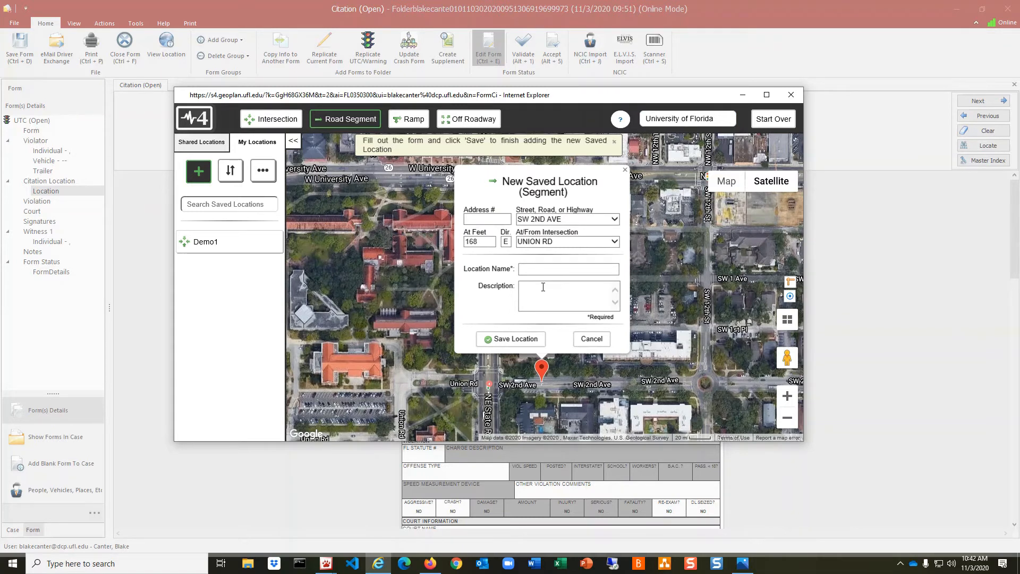
Set the segment's address number to 1200-BLK and clear its distance in feet, direction and intersection values.
{"action": "left_click", "coordinate": [494, 221]}
{"action": "type", "text": "1200-BLK"}
{"action": "key", "text": "Tab"}
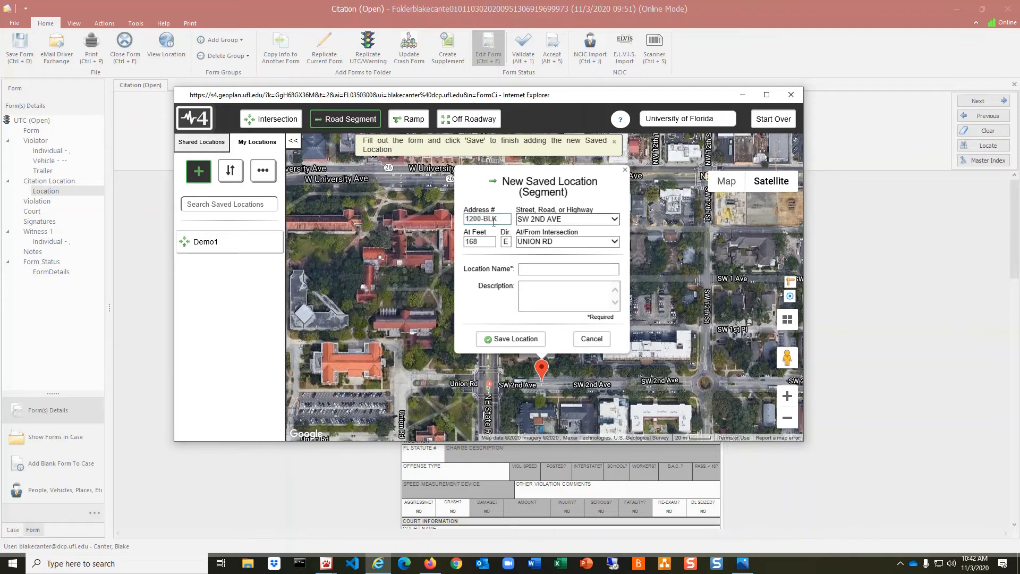
{"action": "key", "text": "Tab"}
{"action": "key", "text": "BackSpace"}
{"action": "key", "text": "Tab"}
{"action": "key", "text": "BackSpace"}
{"action": "key", "text": "Tab"}
{"action": "key", "text": "BackSpace"}
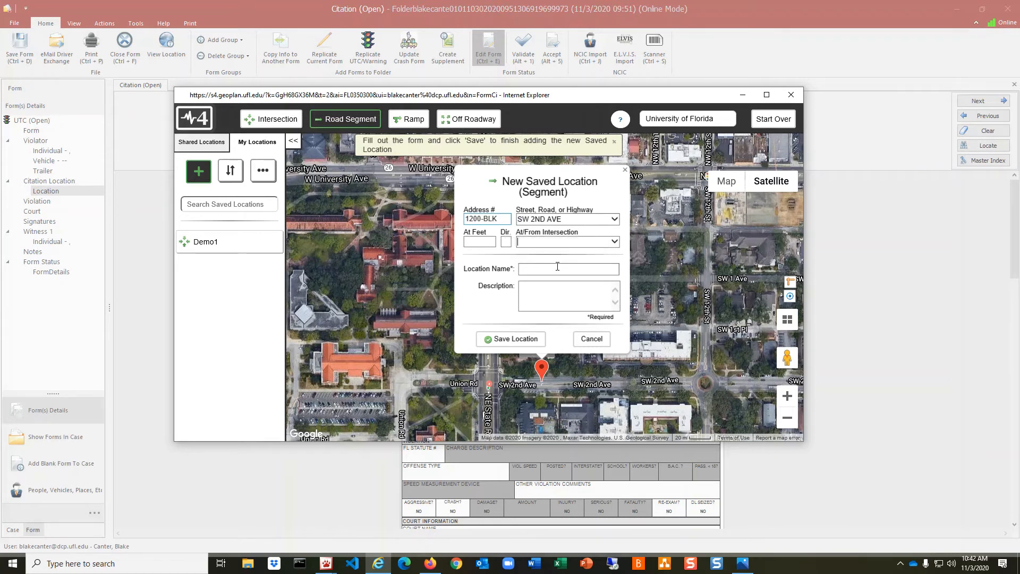
Name the road segment location Demo2 - BLK and save it.
{"action": "left_click", "coordinate": [545, 271]}
{"action": "type", "text": "Demo2- BLK"}
{"action": "left_click", "coordinate": [544, 273]}
{"action": "left_click", "coordinate": [529, 339]}
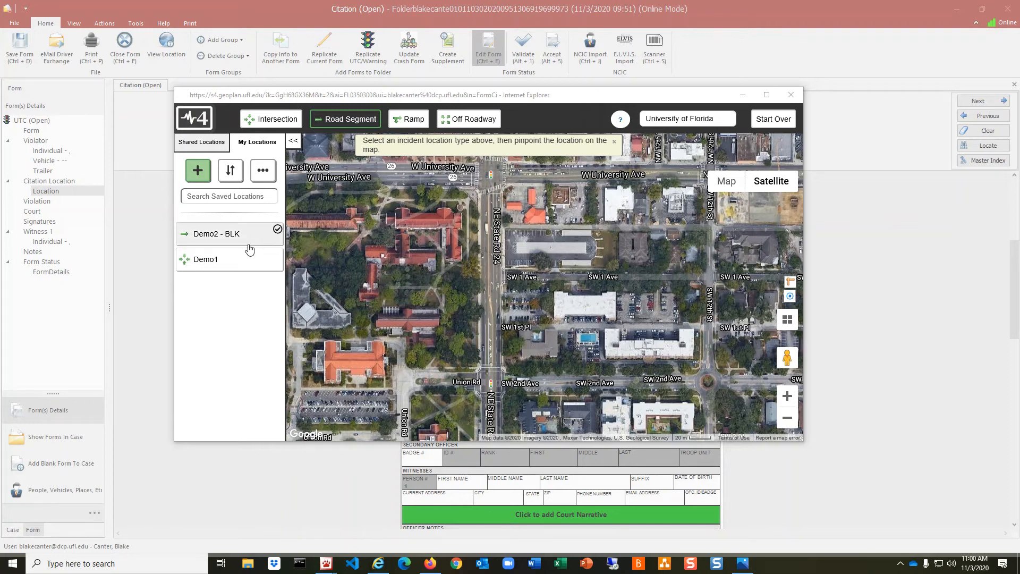
Submit the saved location Demo1 to the open citation and let the locator window close.
{"action": "left_click", "coordinate": [213, 262]}
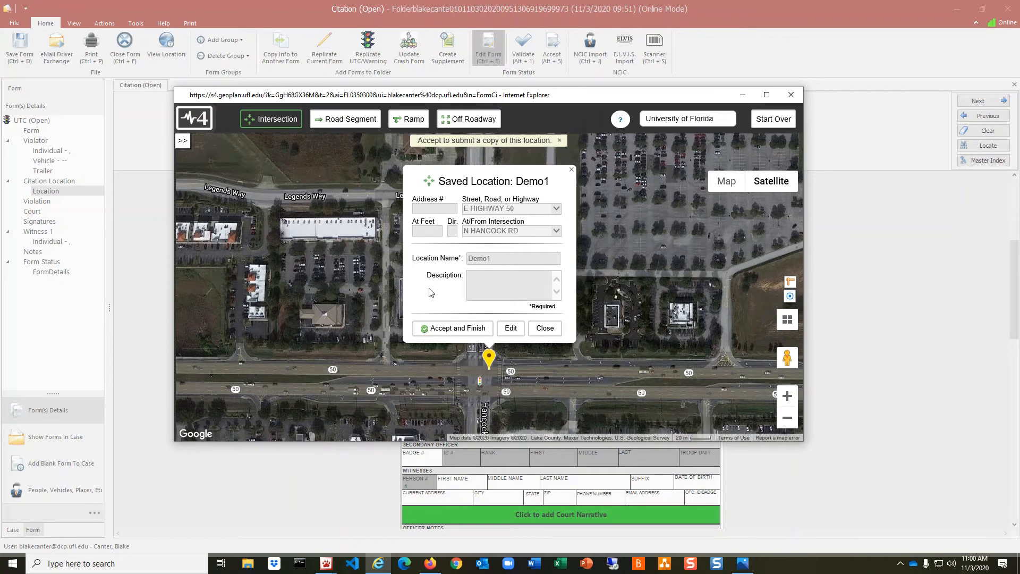
{"action": "left_click", "coordinate": [460, 326]}
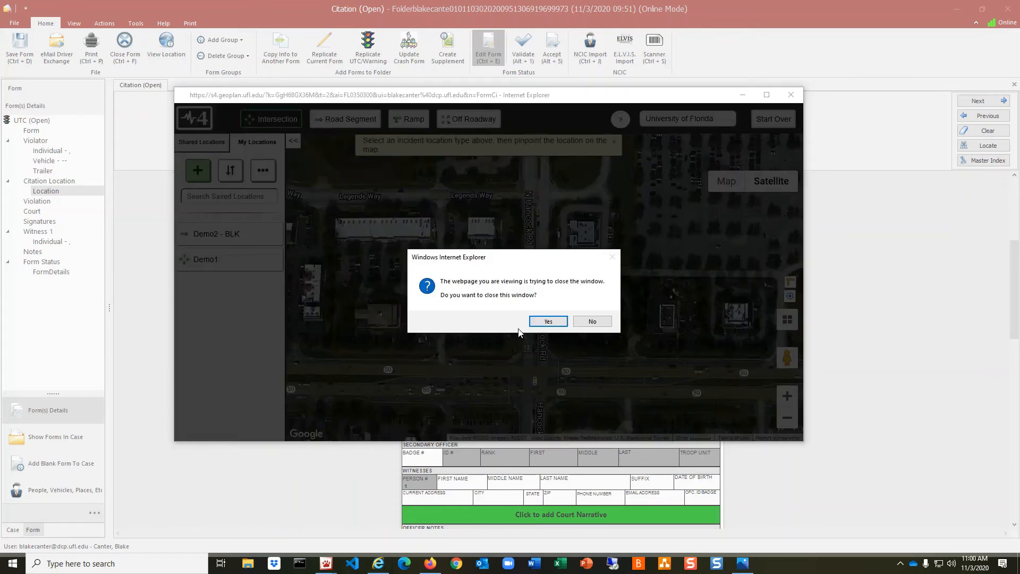
{"action": "left_click", "coordinate": [550, 322]}
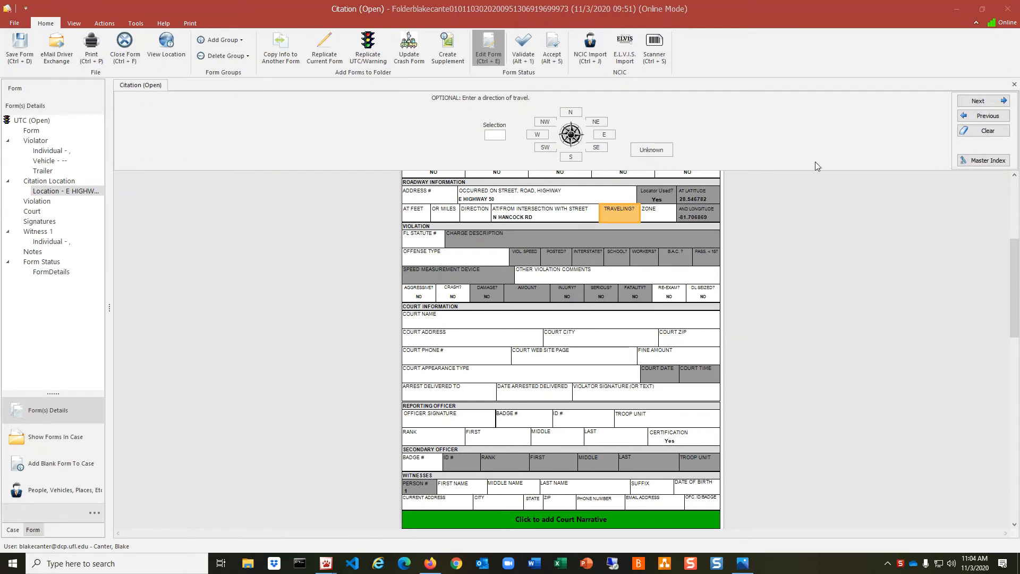
Close the current citation and create a new U.T.C. citation with the default case information.
{"action": "left_click", "coordinate": [1009, 9]}
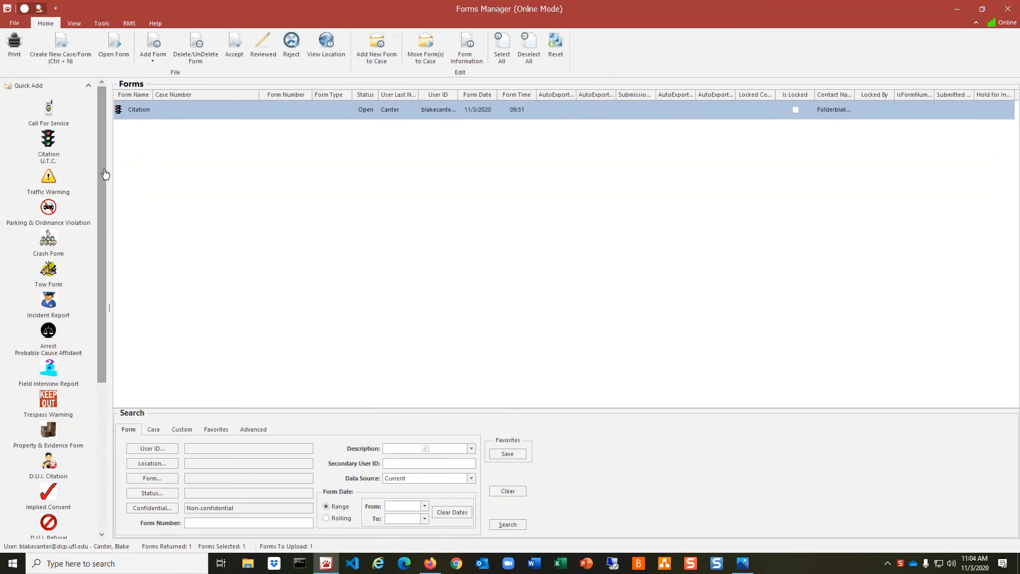
{"action": "left_click", "coordinate": [48, 154]}
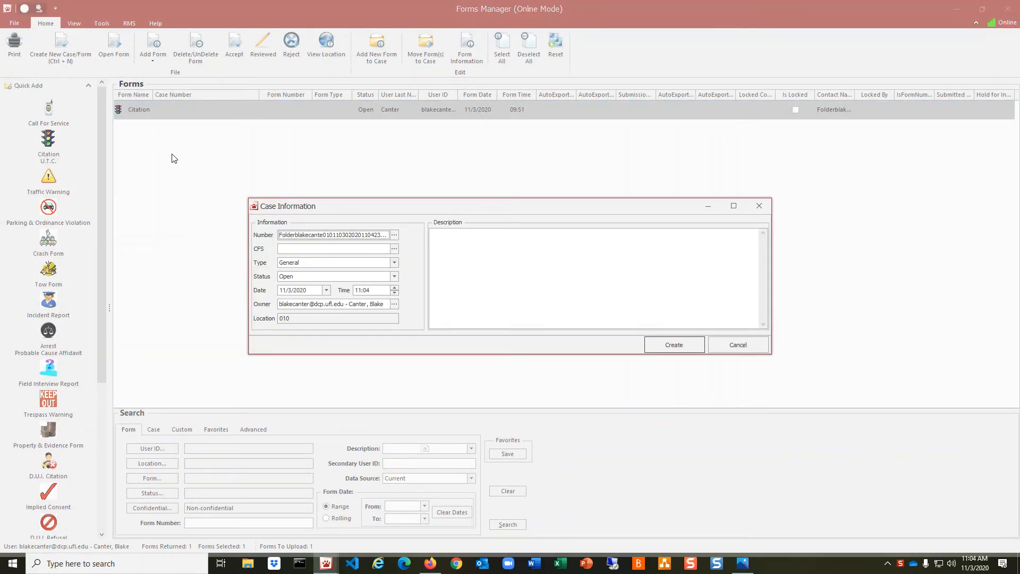
{"action": "left_click", "coordinate": [685, 350]}
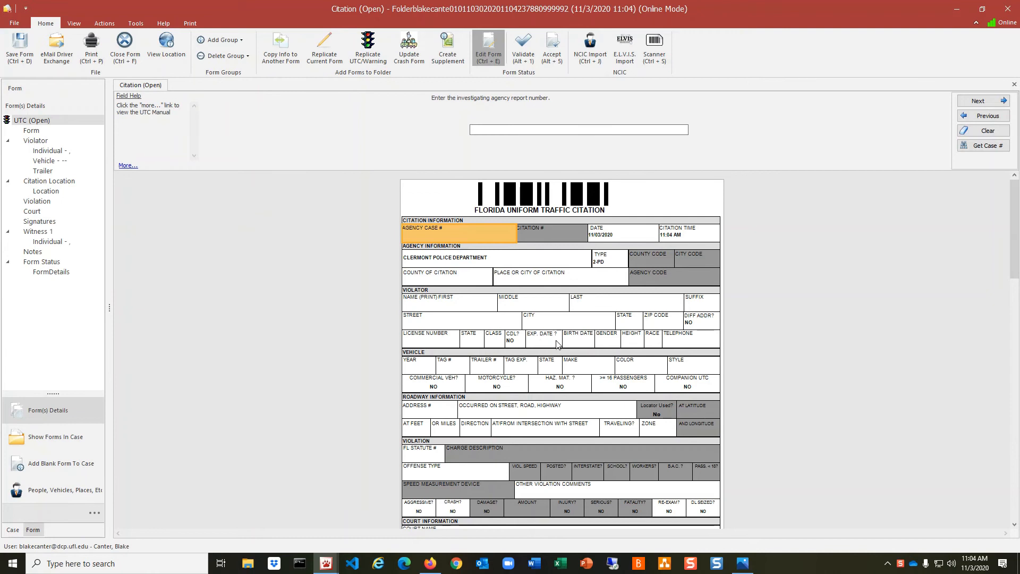
Fill the new citation's roadway location from the saved location Demo2 - BLK using the map locator, letting its window close.
{"action": "left_click", "coordinate": [433, 410]}
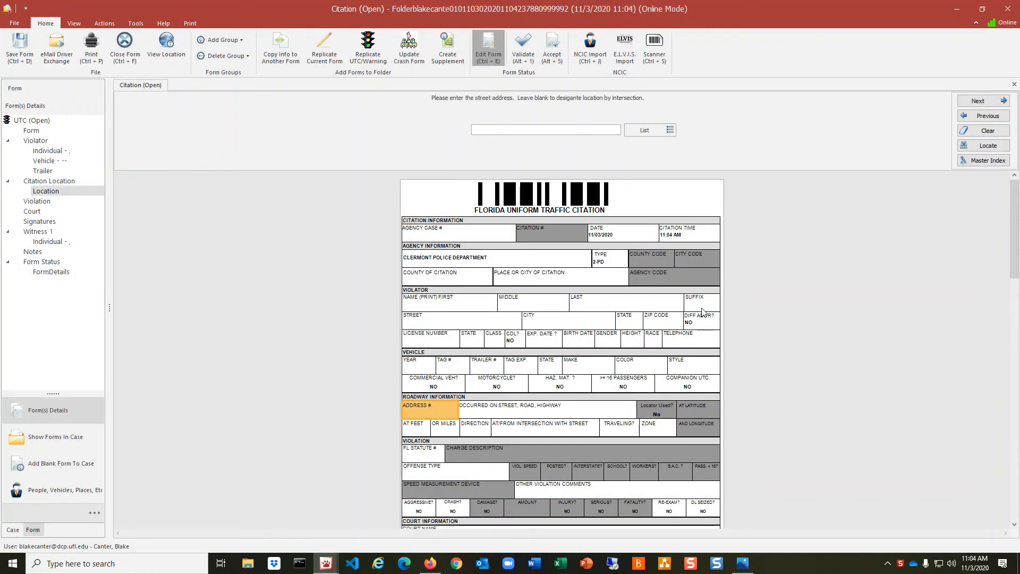
{"action": "left_click", "coordinate": [978, 147]}
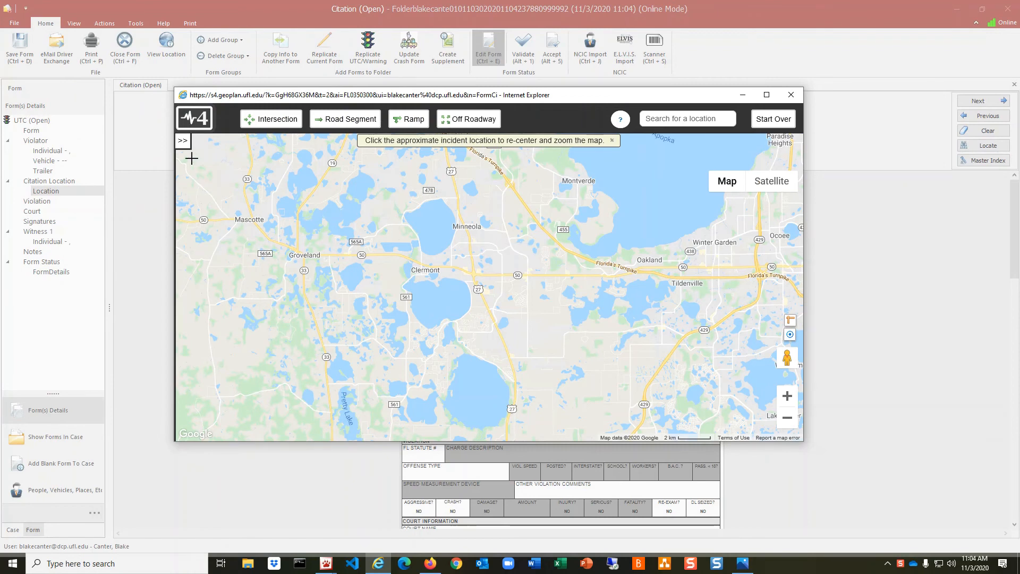
{"action": "left_click", "coordinate": [183, 141]}
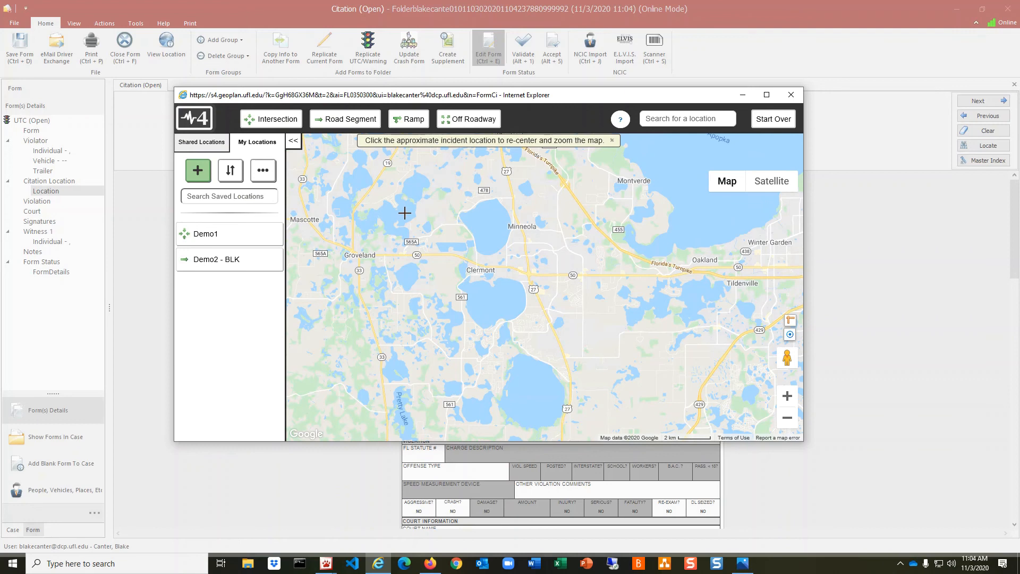
{"action": "left_click", "coordinate": [238, 264]}
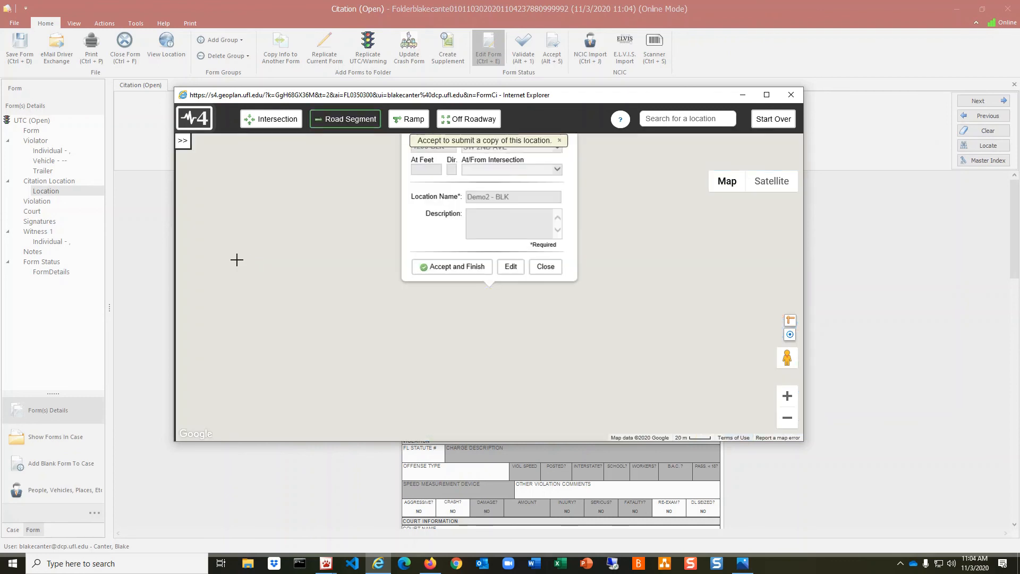
{"action": "left_click", "coordinate": [452, 339]}
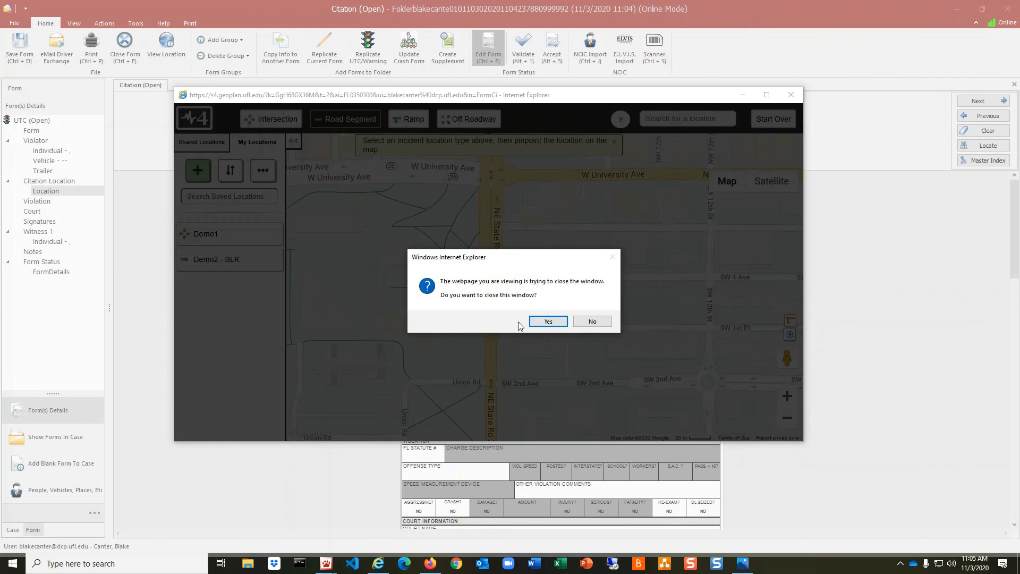
{"action": "left_click", "coordinate": [548, 321]}
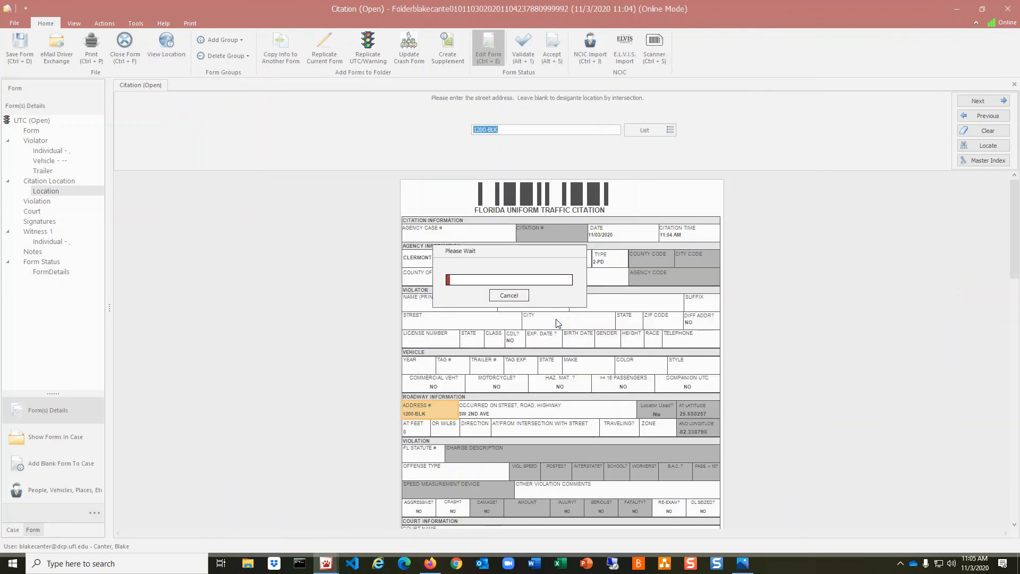